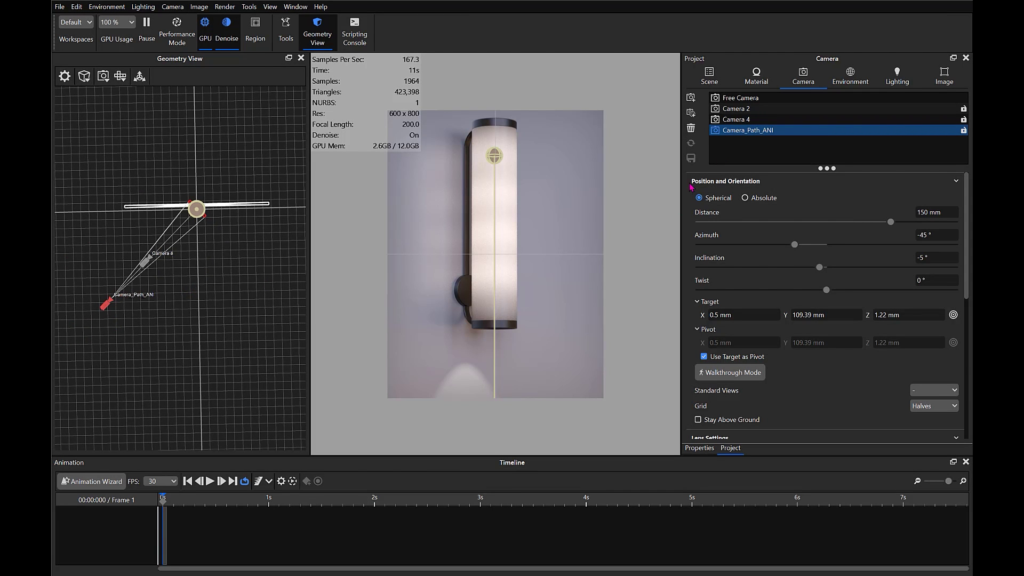
Show the Scene tab tree, select RootNode, and orbit the Geometry View to reveal the camera frustum.
{"action": "left_click", "coordinate": [270, 7]}
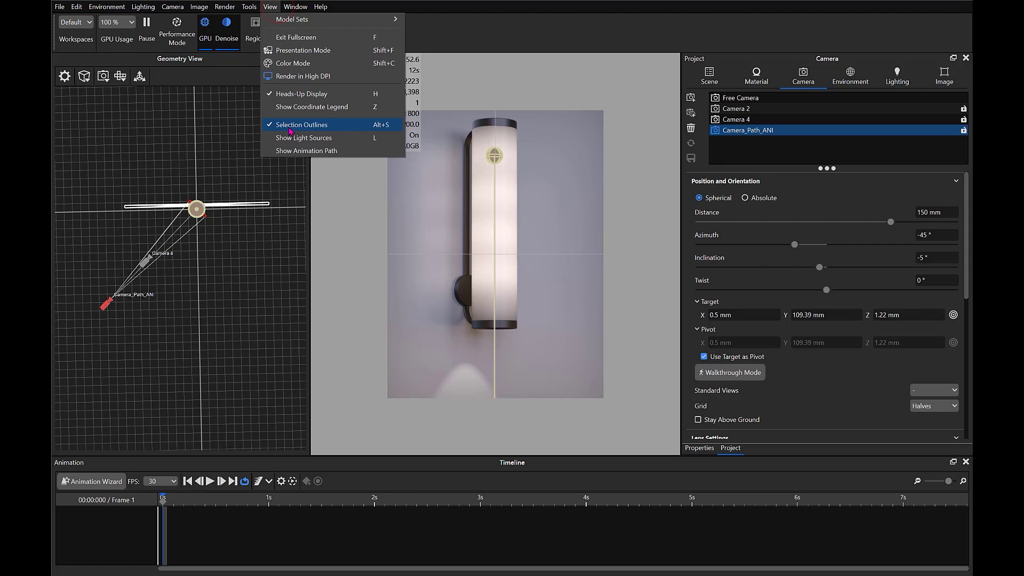
{"action": "left_click", "coordinate": [709, 75]}
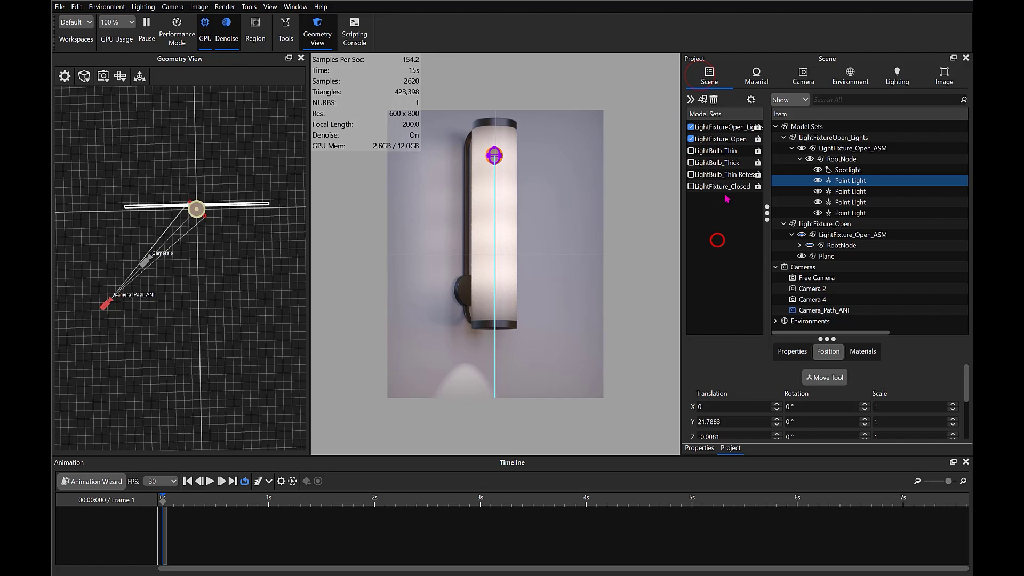
{"action": "left_click", "coordinate": [841, 159]}
{"action": "left_click", "coordinate": [640, 282]}
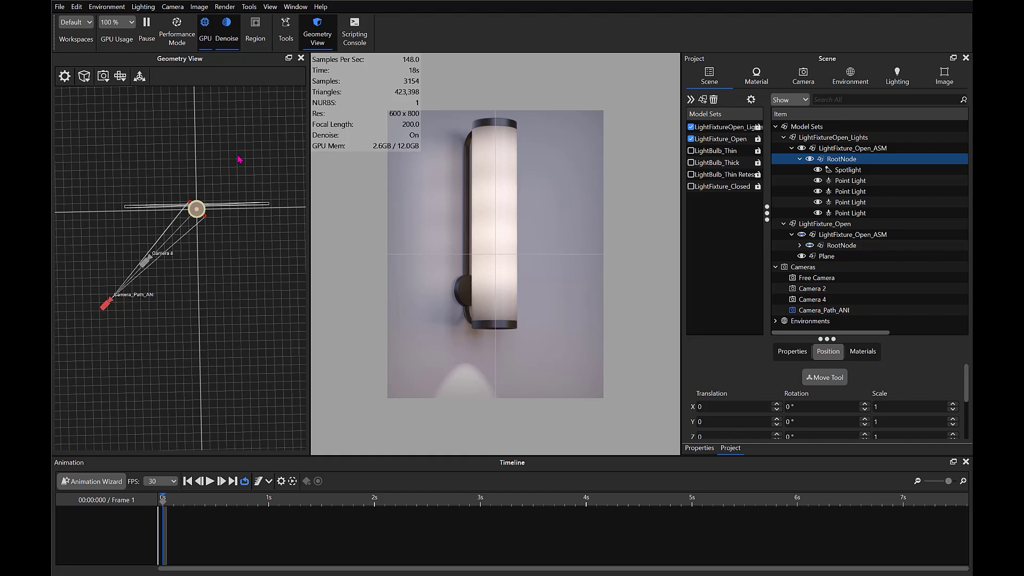
{"action": "left_click_drag", "start_coordinate": [238, 159], "coordinate": [263, 121]}
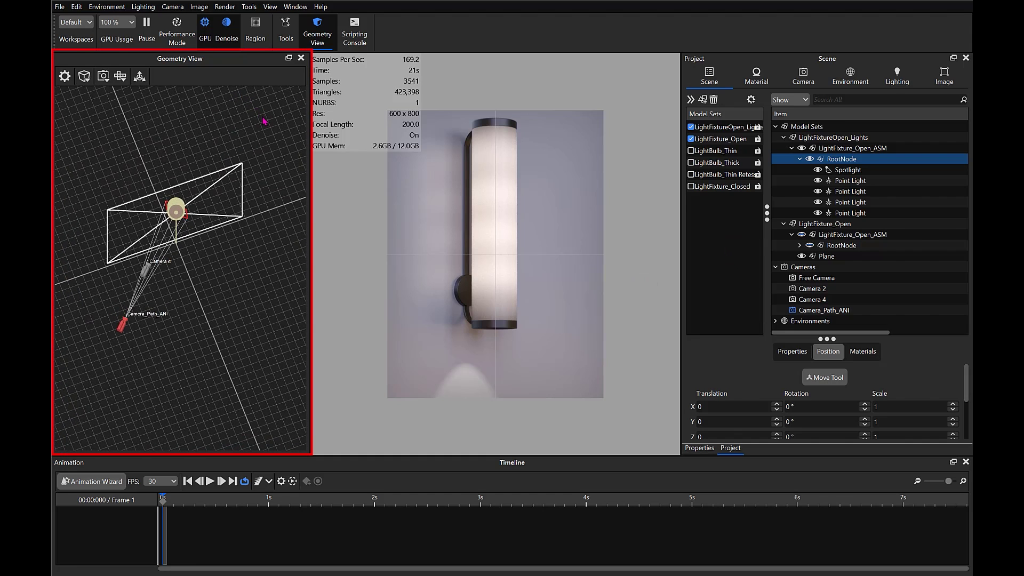
{"action": "key", "text": "o"}
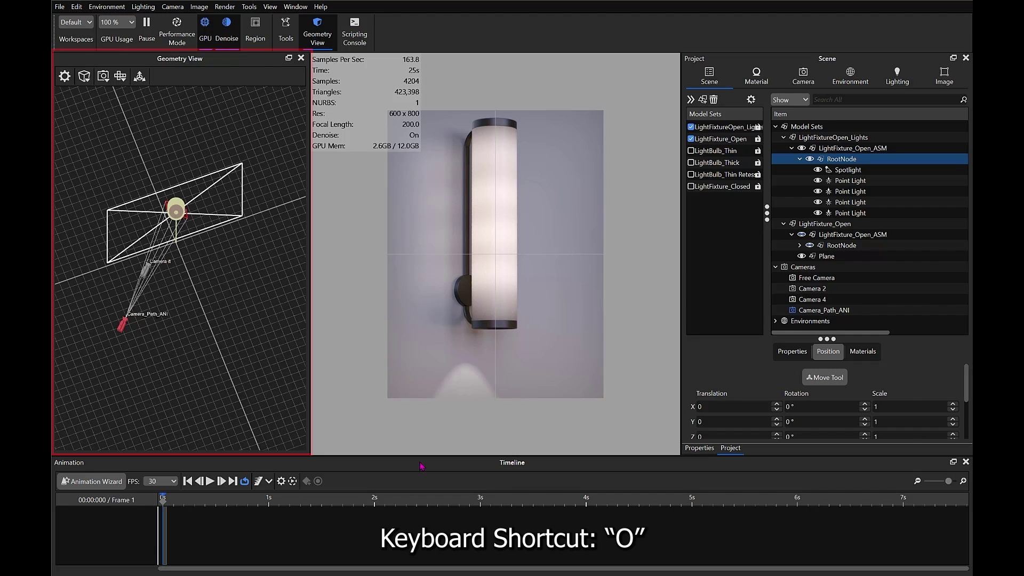
Add a Keyframe animation to the Camera_Path_ANI camera from its Animation menu.
{"action": "left_click", "coordinate": [806, 83]}
{"action": "left_click", "coordinate": [781, 132]}
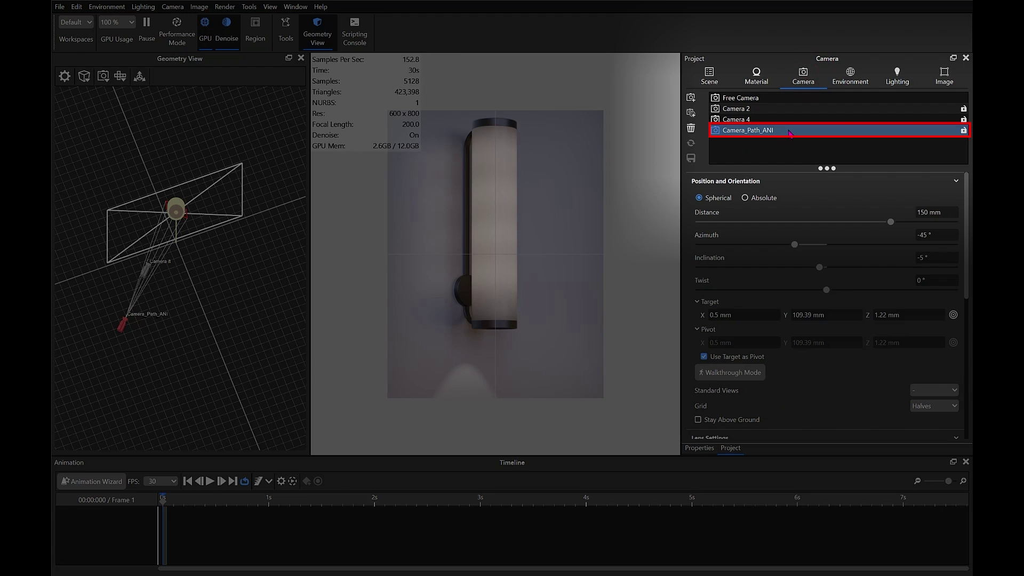
{"action": "right_click", "coordinate": [788, 131]}
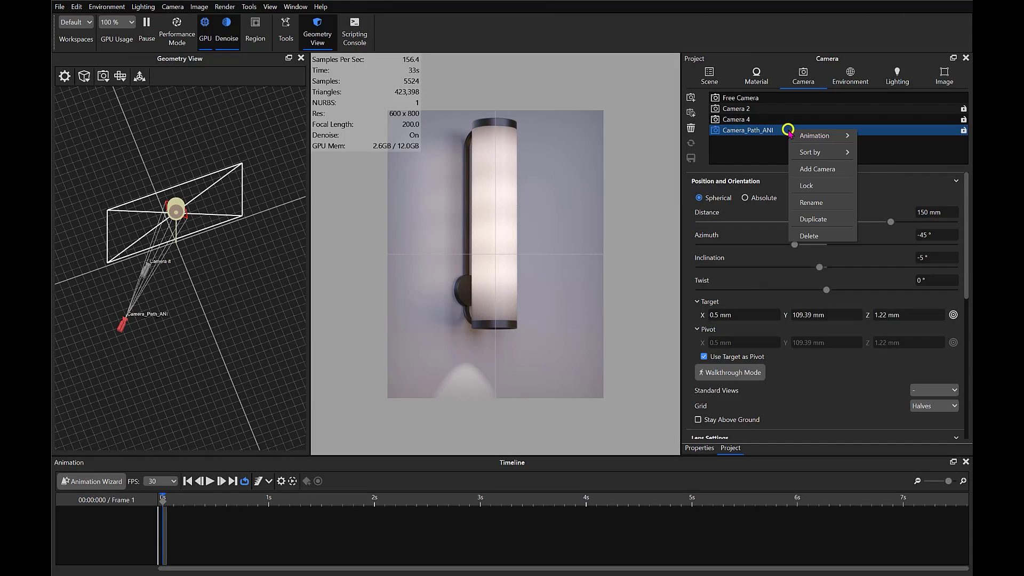
{"action": "mouse_move", "coordinate": [816, 137]}
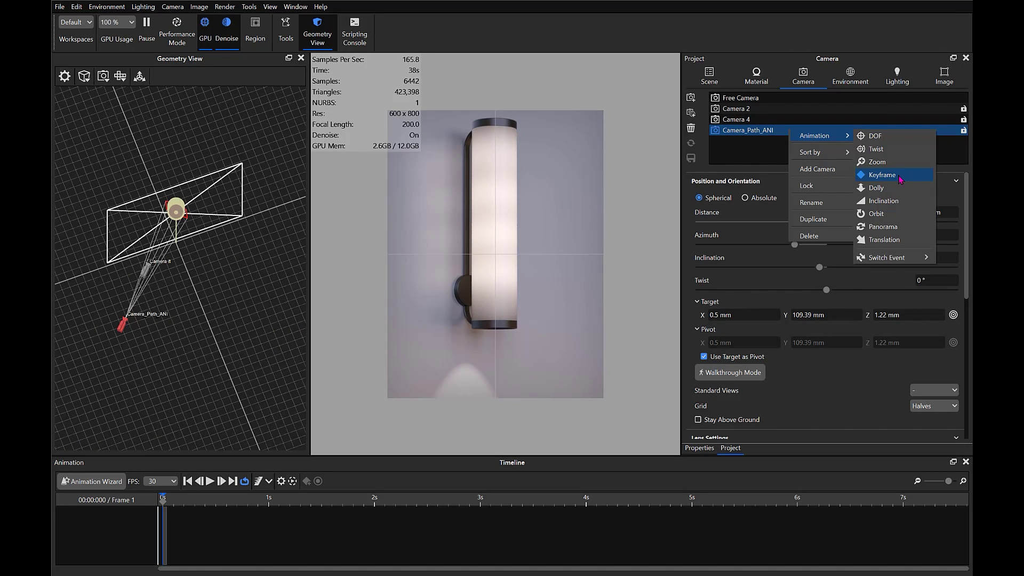
{"action": "left_click", "coordinate": [894, 177]}
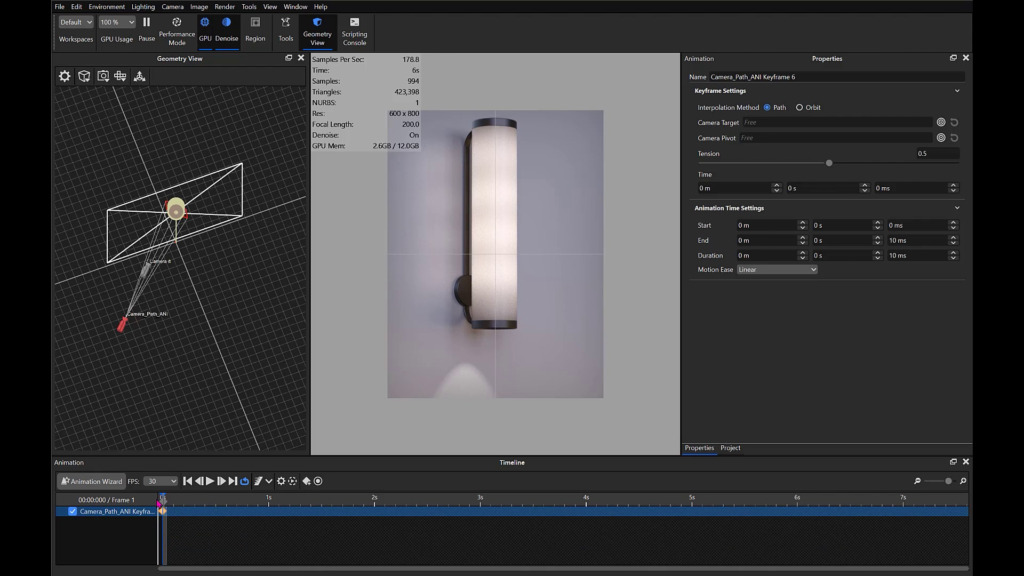
Widen the timeline name column and leave the keyframe's camera target set to Free.
{"action": "left_click_drag", "start_coordinate": [156, 511], "coordinate": [190, 512]}
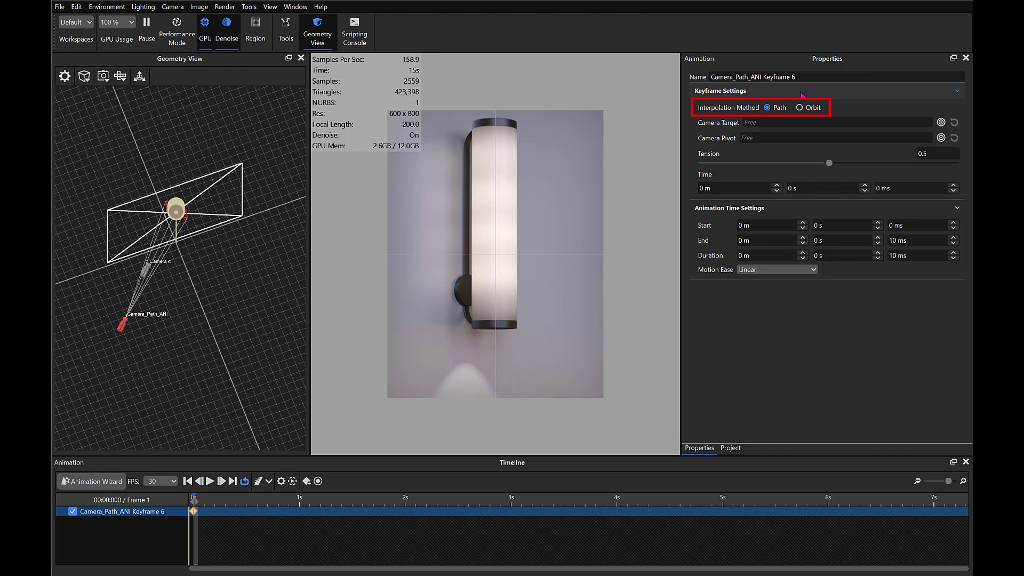
{"action": "left_click", "coordinate": [941, 123]}
{"action": "left_click", "coordinate": [716, 260]}
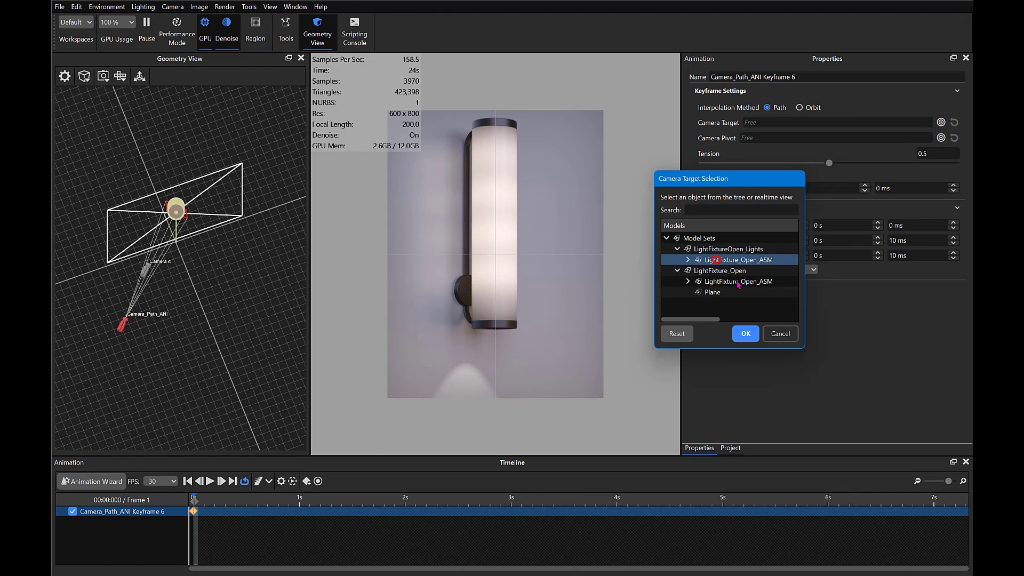
{"action": "left_click", "coordinate": [746, 333]}
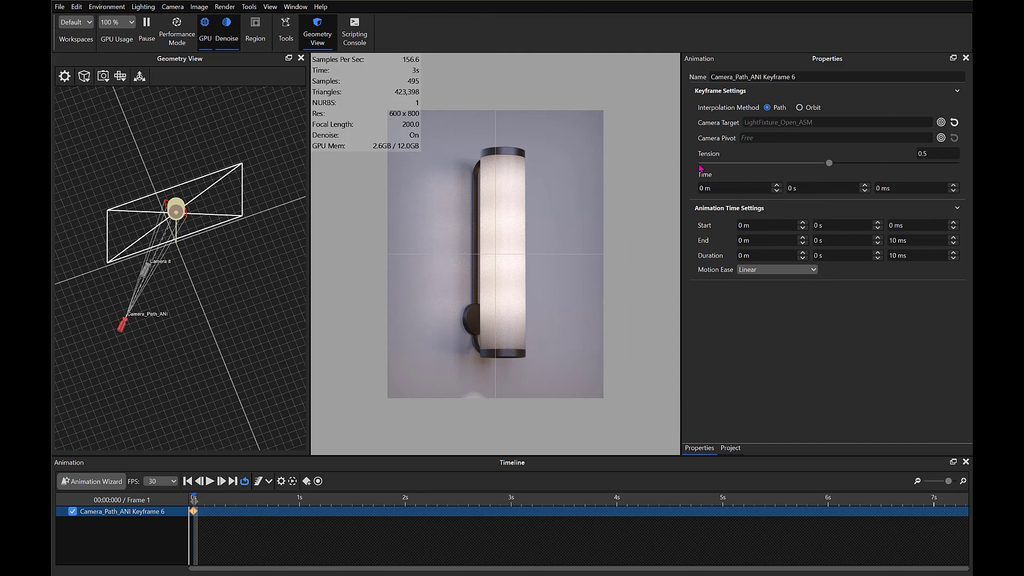
{"action": "left_click", "coordinate": [955, 122]}
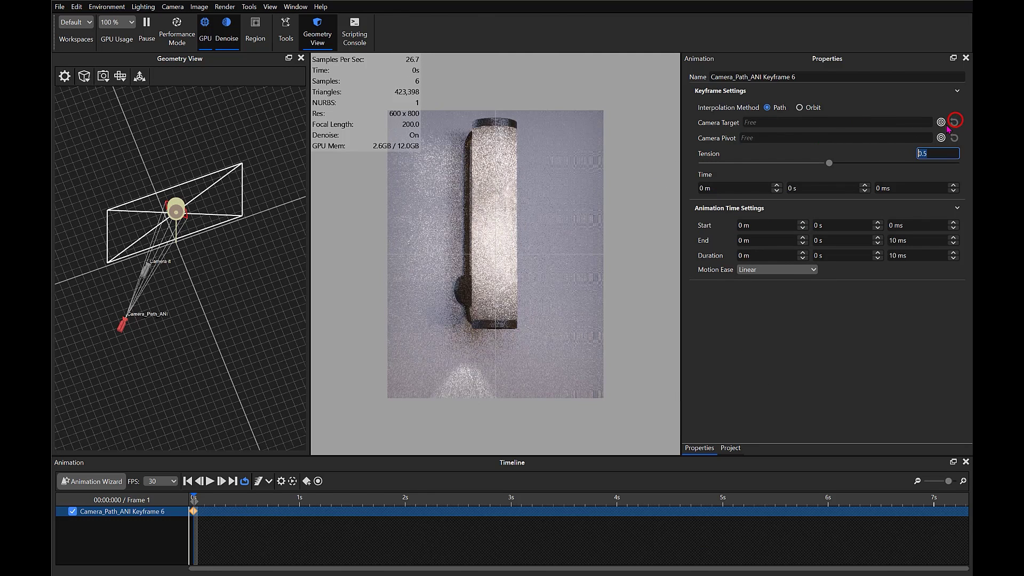
Set the camera pivot to LightFixture_Open_ASM.
{"action": "left_click", "coordinate": [940, 138]}
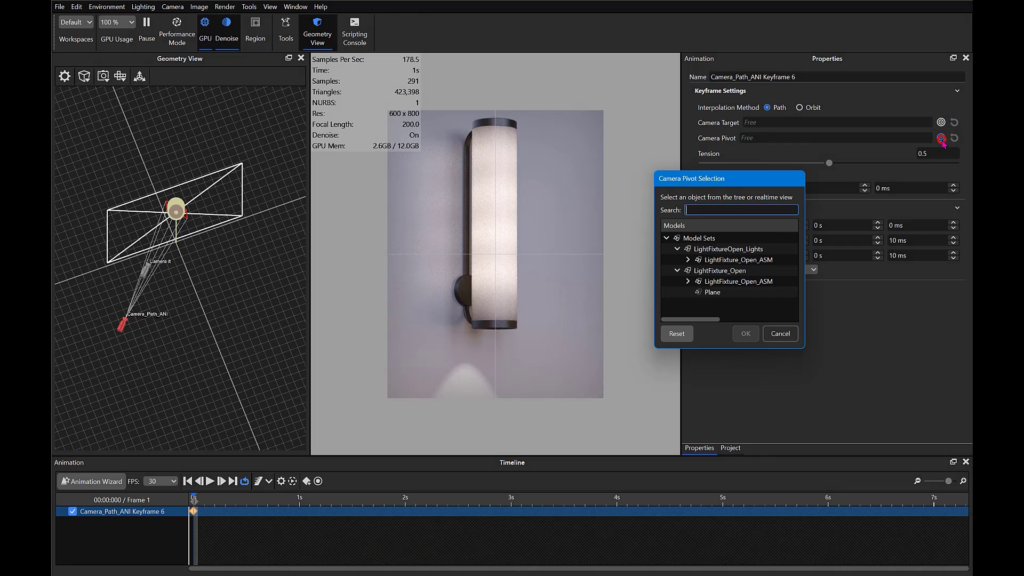
{"action": "left_click", "coordinate": [742, 256]}
{"action": "left_click", "coordinate": [747, 333]}
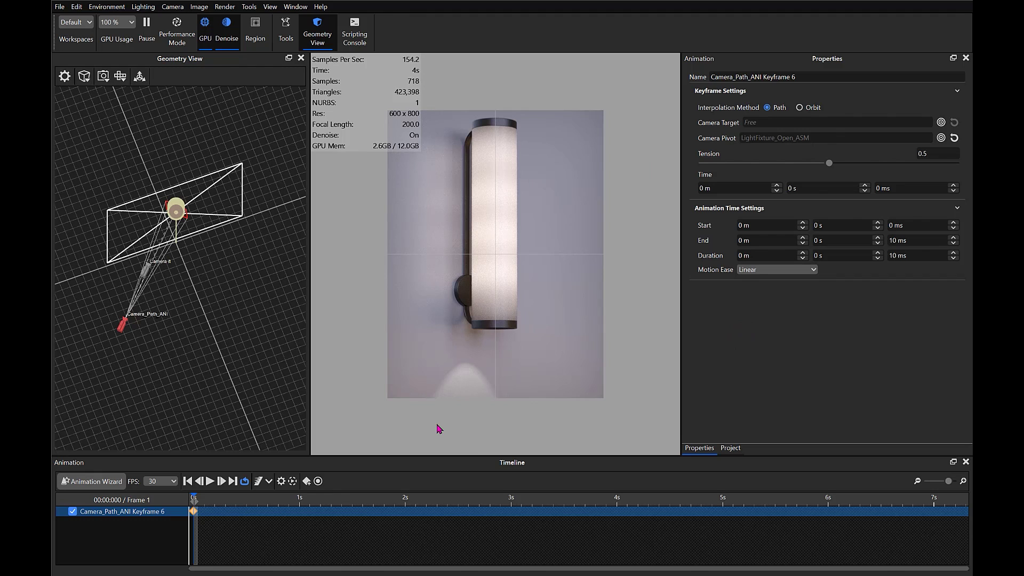
Move the playhead to 5 s and set the camera azimuth to -150°.
{"action": "left_click", "coordinate": [723, 502]}
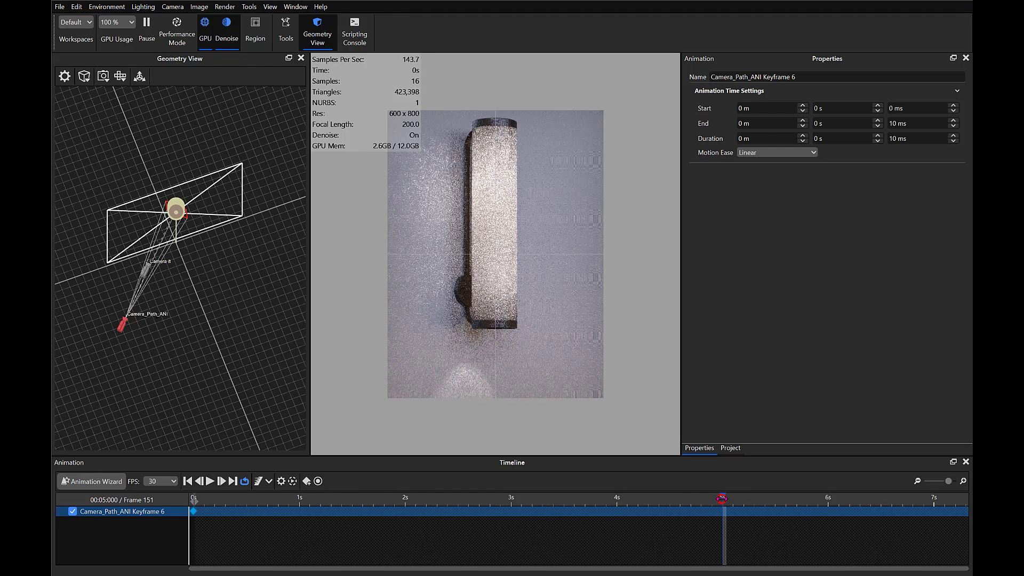
{"action": "left_click", "coordinate": [732, 448]}
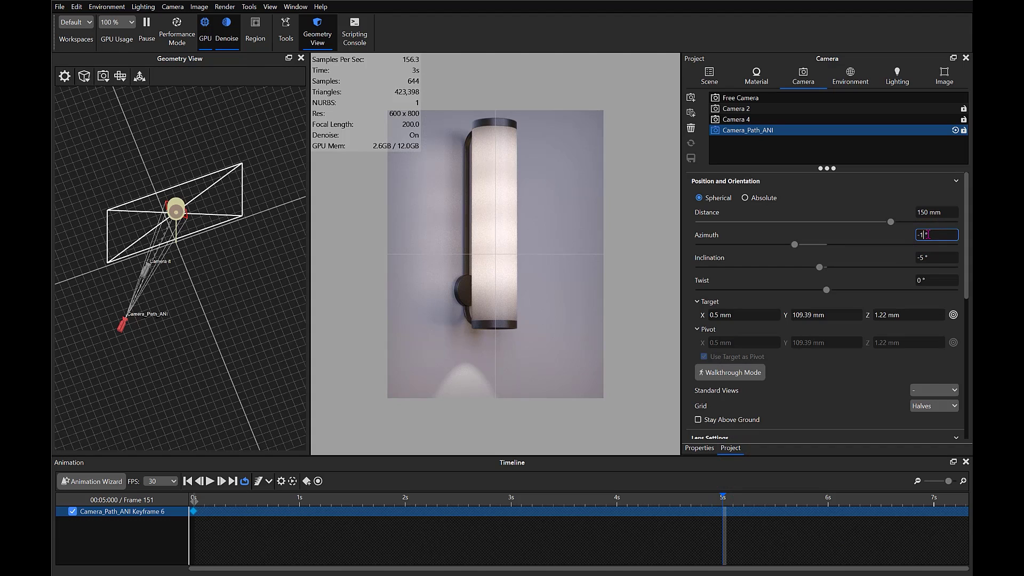
{"action": "key", "text": "BackSpace"}
{"action": "key", "text": "BackSpace"}
{"action": "type", "text": "45"}
{"action": "key", "text": "Return"}
{"action": "type", "text": "0"}
{"action": "key", "text": "Return"}
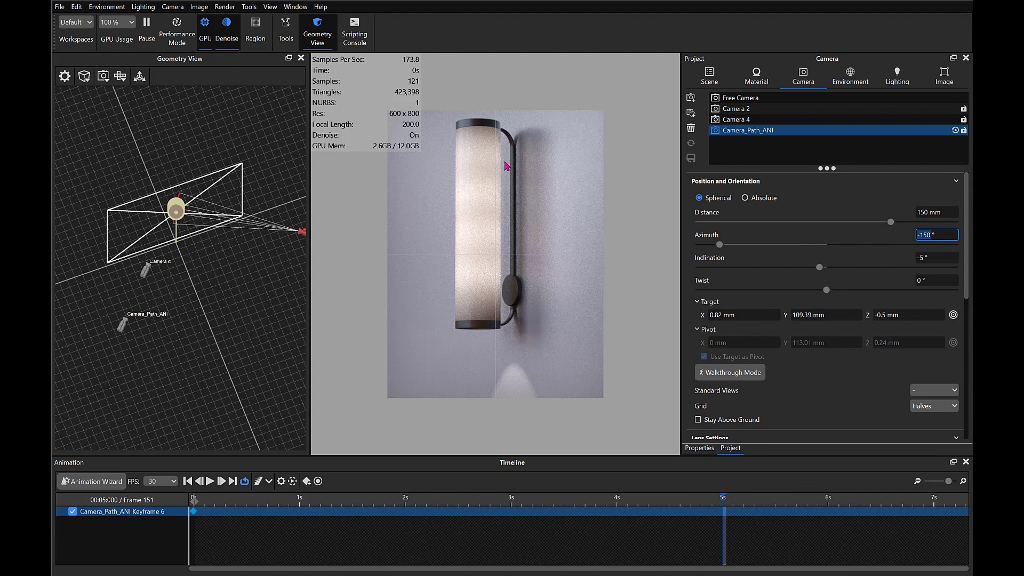
Record the 5 s camera keyframe and check Keyframe 6's animation properties.
{"action": "left_click", "coordinate": [307, 481]}
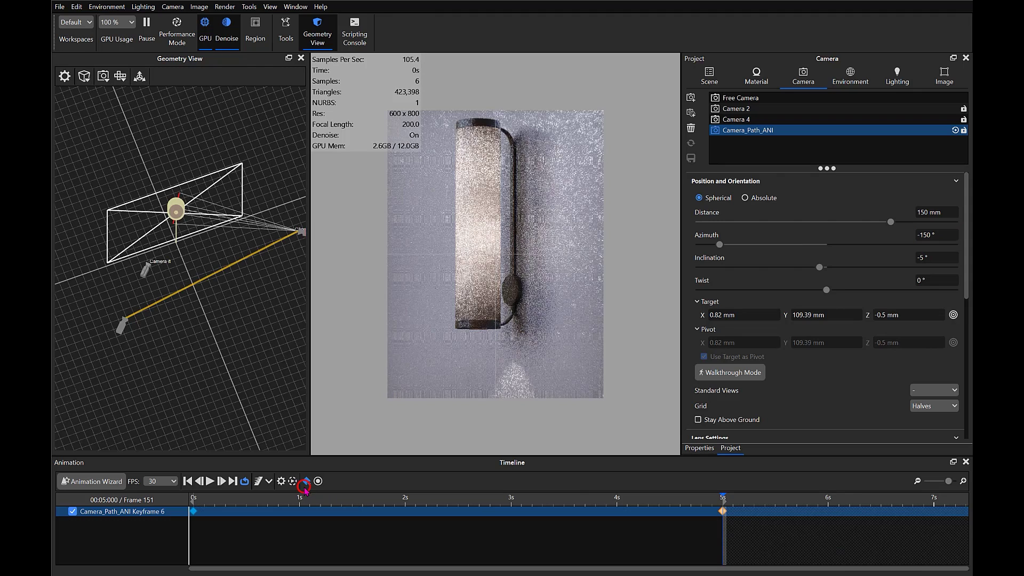
{"action": "left_click_drag", "start_coordinate": [271, 328], "coordinate": [252, 383]}
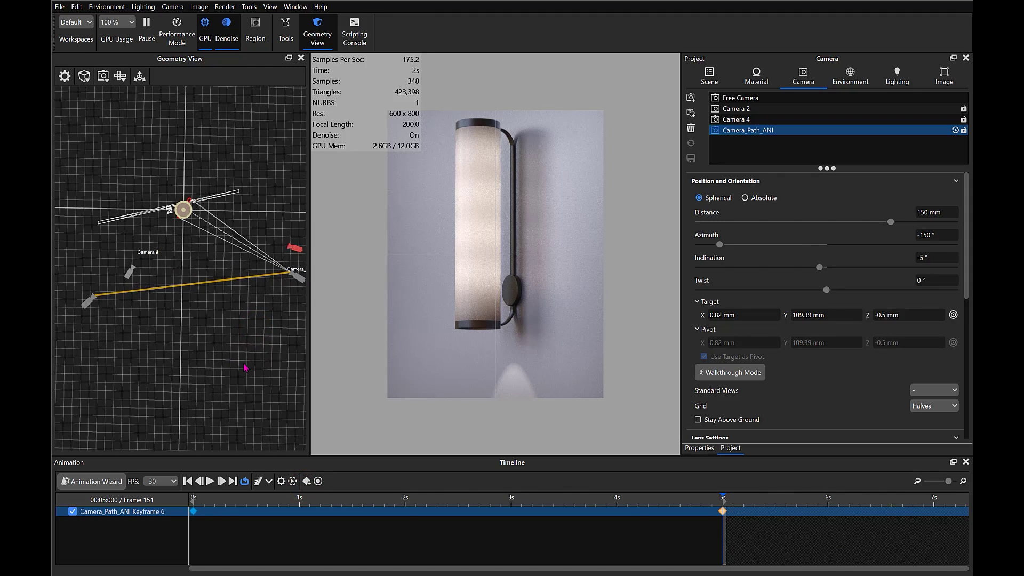
{"action": "left_click", "coordinate": [698, 450]}
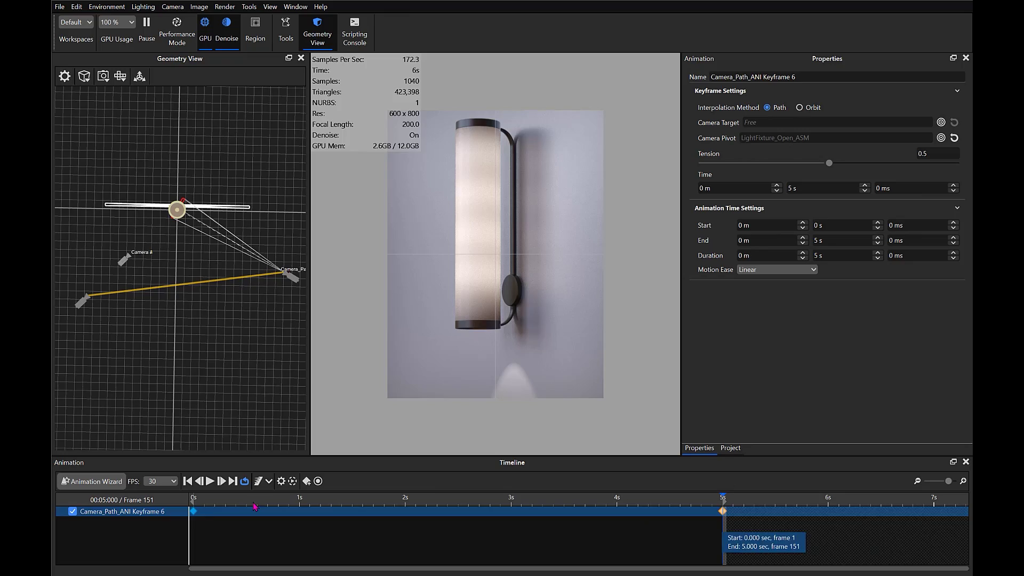
Scrub the timeline to about 2.5 s and orbit the scene overview to inspect the camera.
{"action": "left_click", "coordinate": [194, 511]}
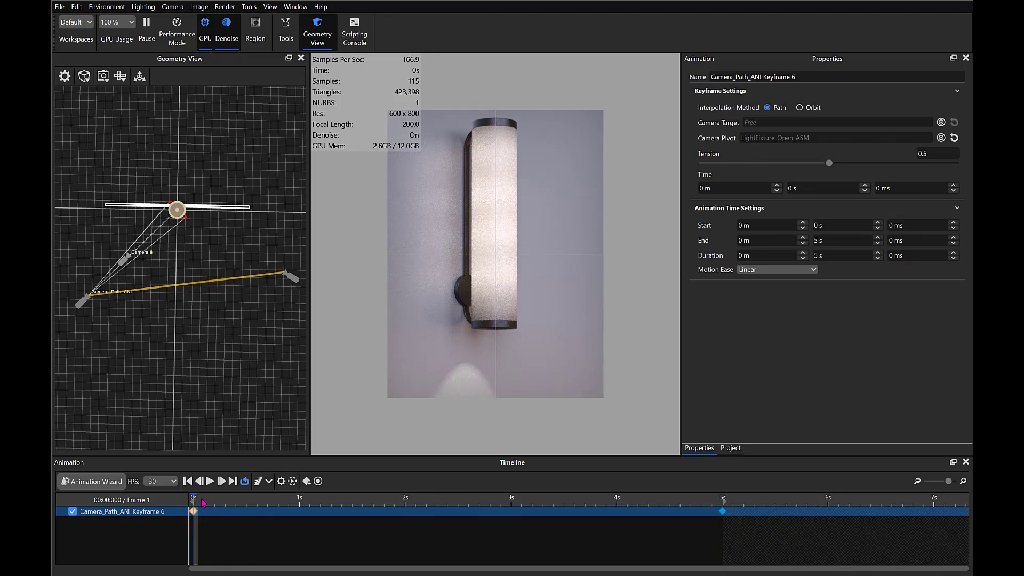
{"action": "left_click_drag", "start_coordinate": [203, 503], "coordinate": [458, 516]}
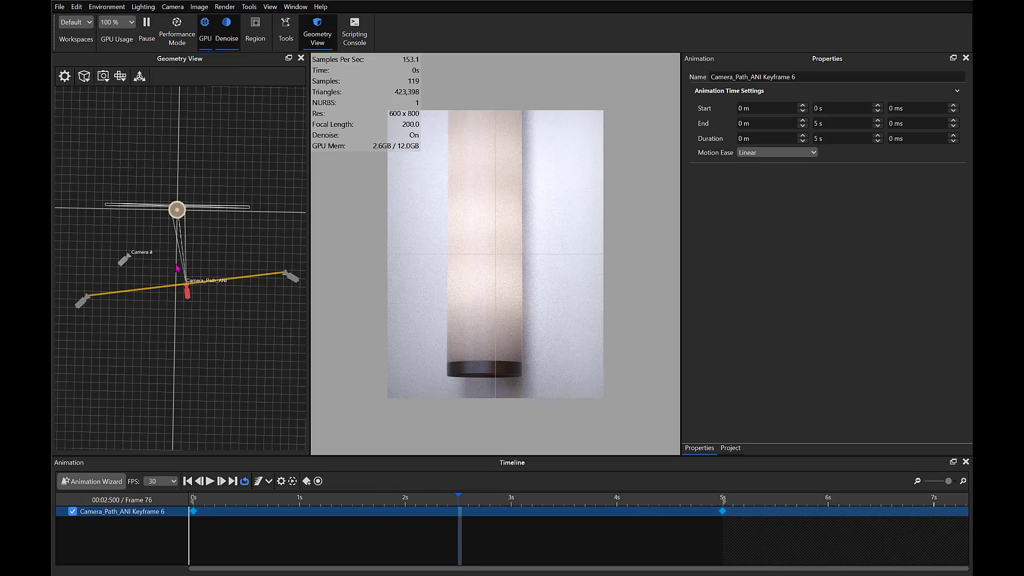
{"action": "mouse_move", "coordinate": [218, 340]}
{"action": "left_mouse_down"}
{"action": "mouse_move", "coordinate": [202, 346]}
{"action": "mouse_move", "coordinate": [228, 336]}
{"action": "mouse_move", "coordinate": [211, 343]}
{"action": "mouse_move", "coordinate": [219, 331]}
{"action": "left_mouse_up"}
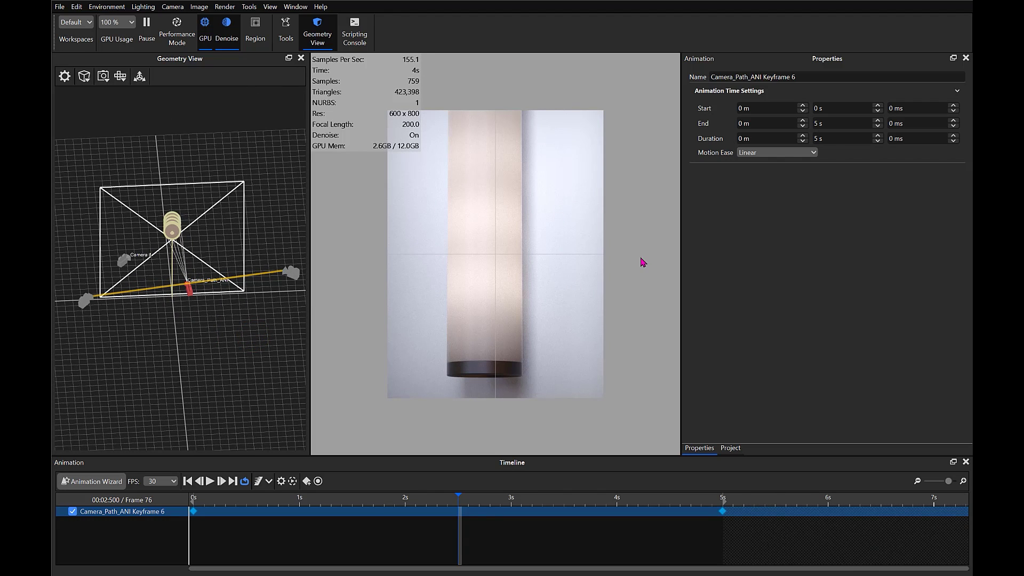
{"action": "left_click_drag", "start_coordinate": [275, 347], "coordinate": [267, 406]}
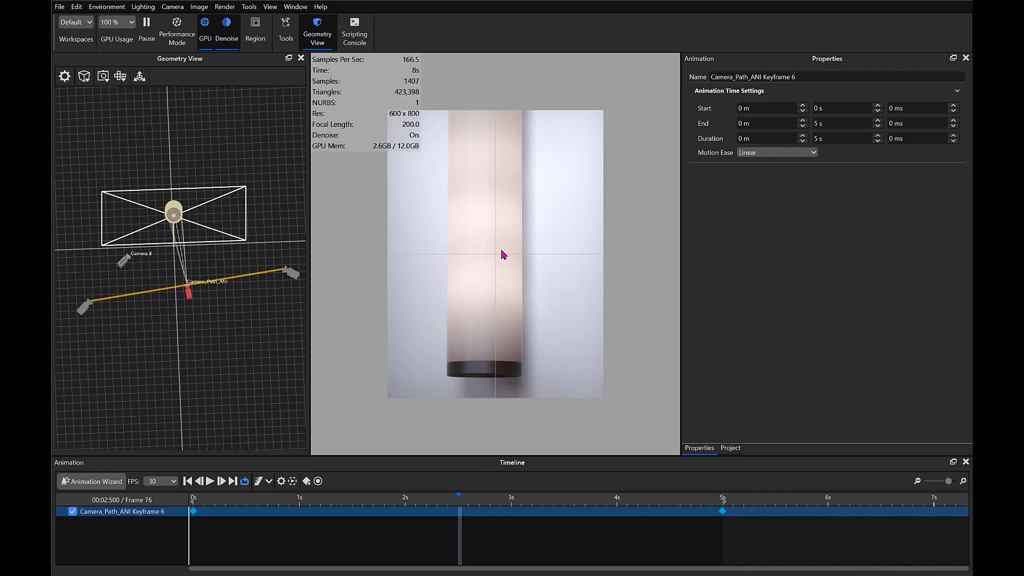
Pull the camera back to 152.4 mm, record a 2.5 s keyframe, and preview the path.
{"action": "left_click", "coordinate": [730, 448]}
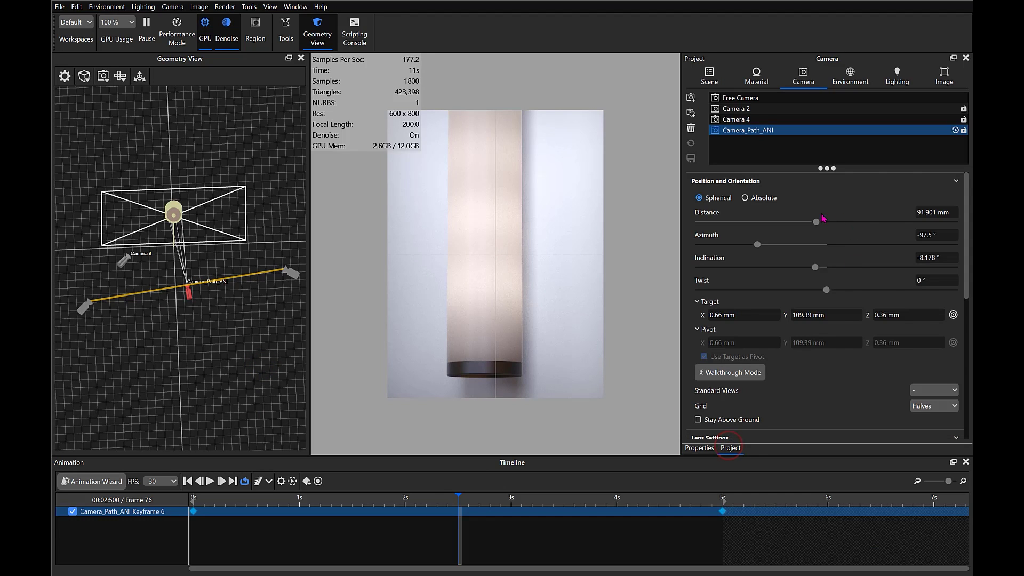
{"action": "left_click_drag", "start_coordinate": [816, 221], "coordinate": [894, 222]}
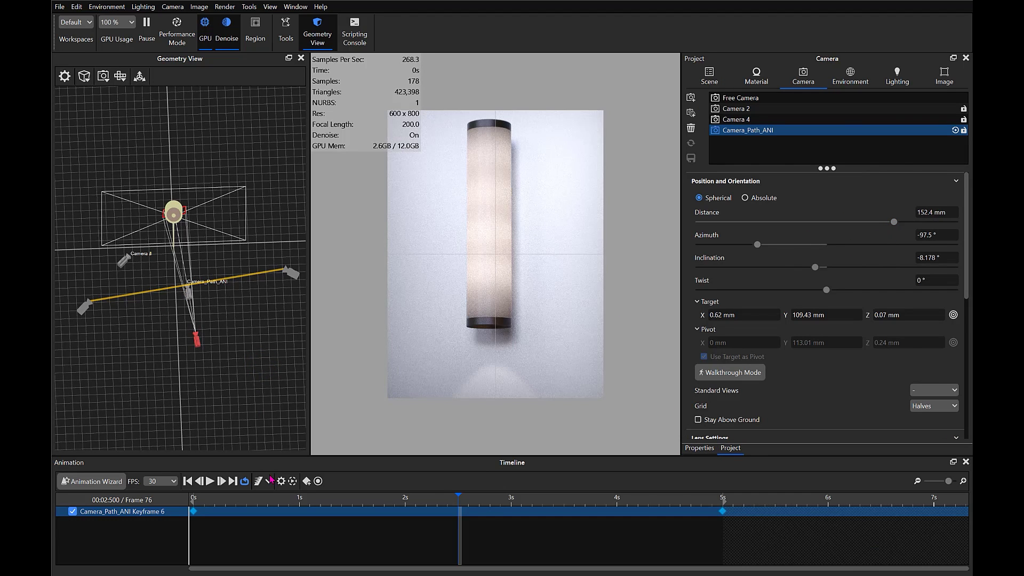
{"action": "left_click", "coordinate": [306, 481]}
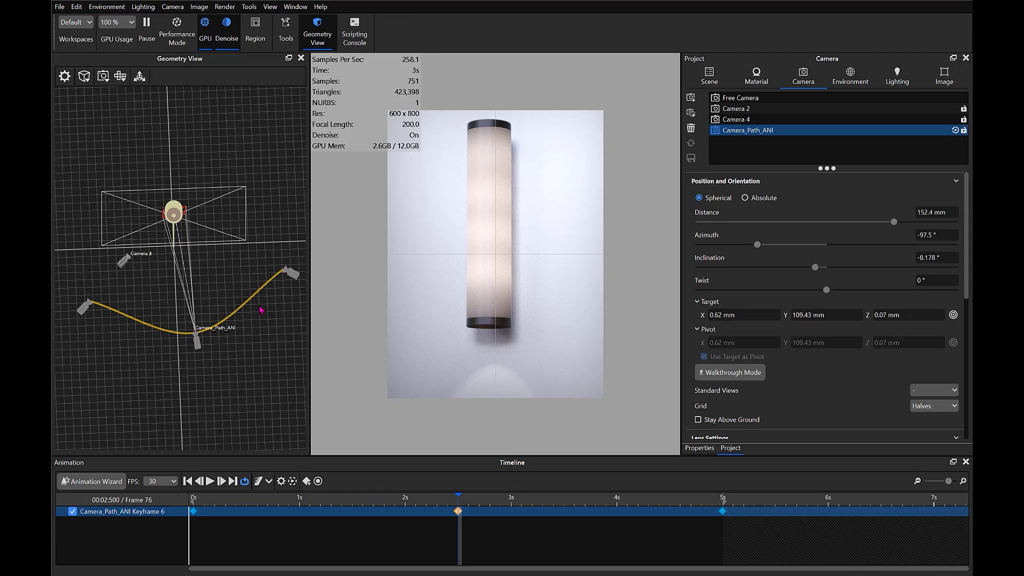
{"action": "left_click_drag", "start_coordinate": [461, 508], "coordinate": [702, 498]}
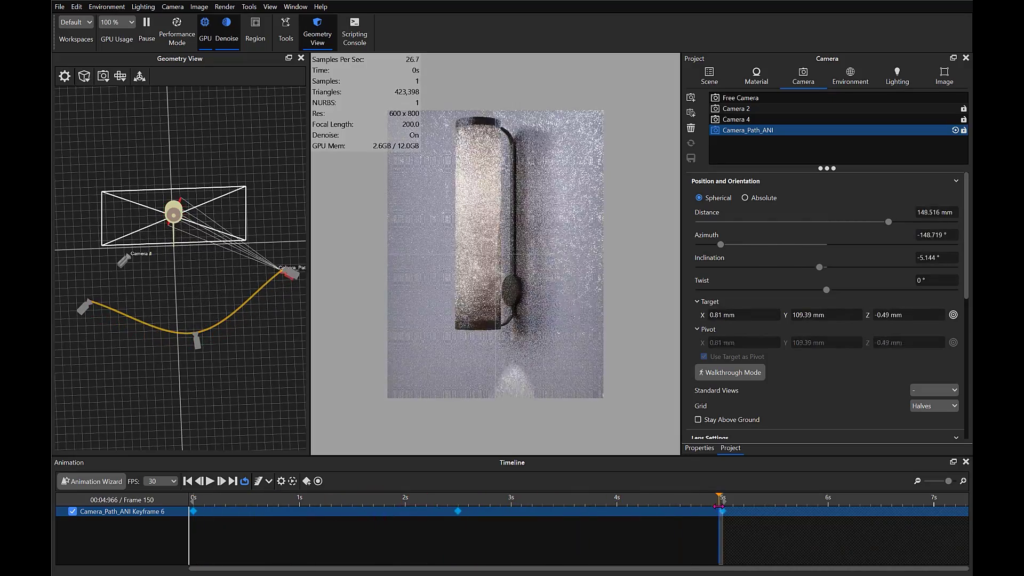
{"action": "left_click_drag", "start_coordinate": [607, 508], "coordinate": [458, 512]}
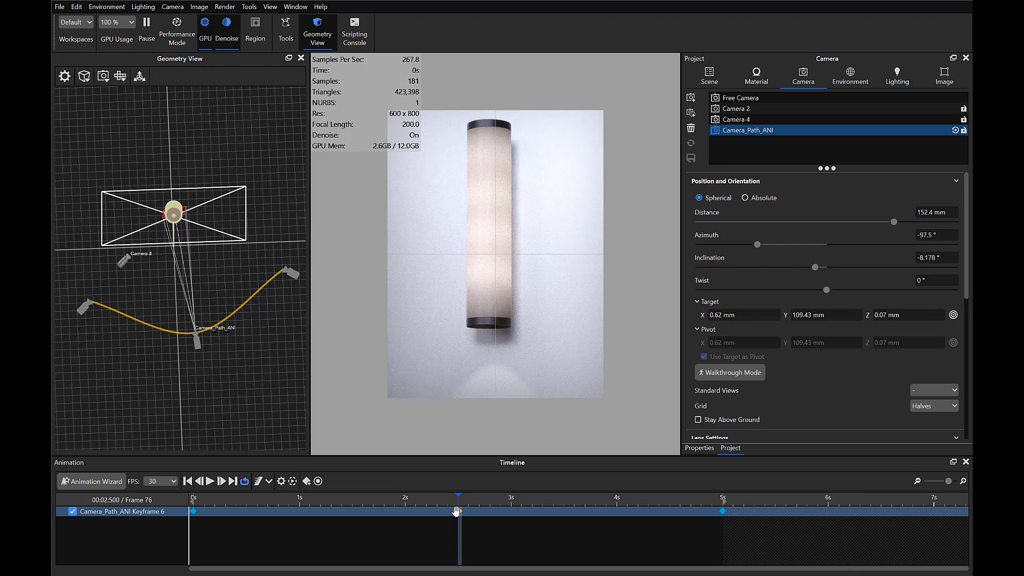
Set the 2.5 s keyframe's interpolation method to Orbit and preview the move.
{"action": "left_click", "coordinate": [458, 511]}
{"action": "left_click", "coordinate": [703, 450]}
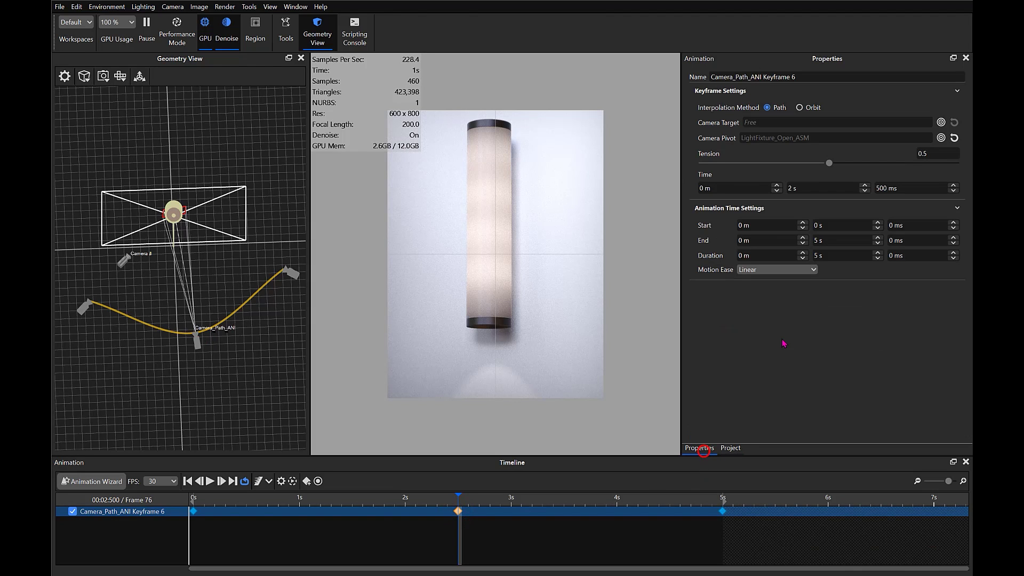
{"action": "left_click", "coordinate": [817, 108]}
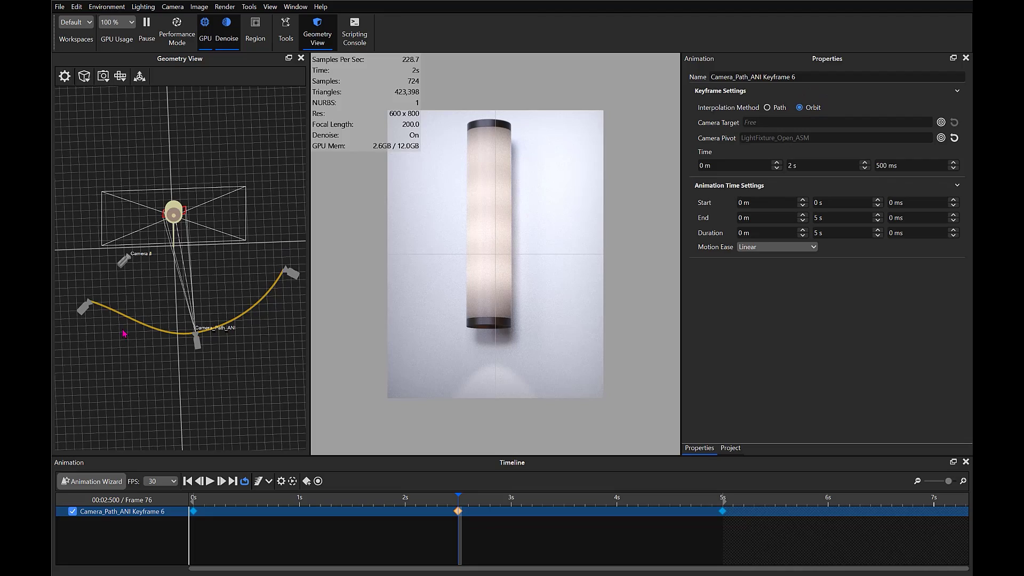
{"action": "left_click_drag", "start_coordinate": [459, 499], "coordinate": [721, 511]}
Set the 0 s keyframe's interpolation method to Orbit and preview the arcing camera.
{"action": "left_click", "coordinate": [722, 511]}
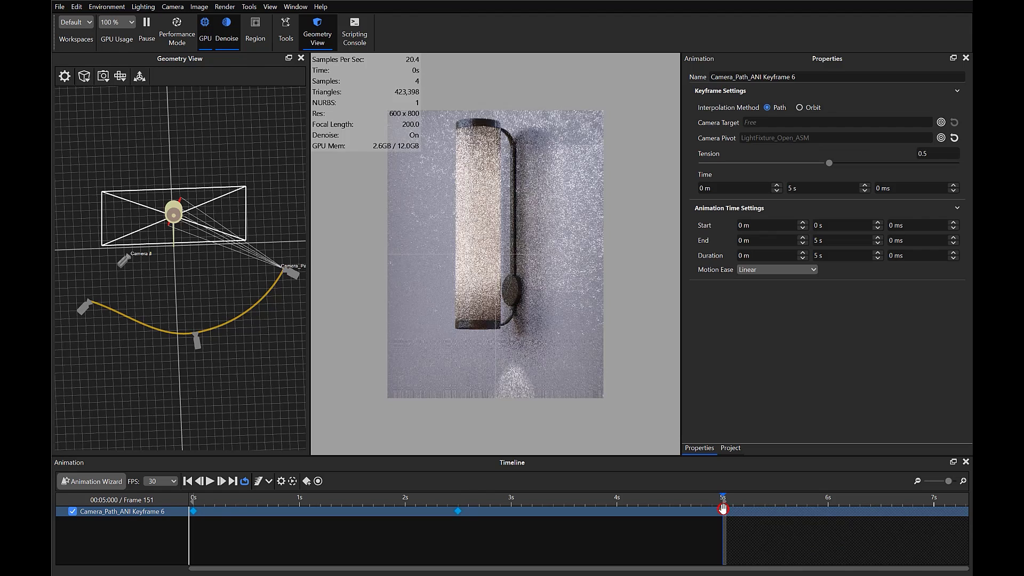
{"action": "left_click", "coordinate": [722, 510]}
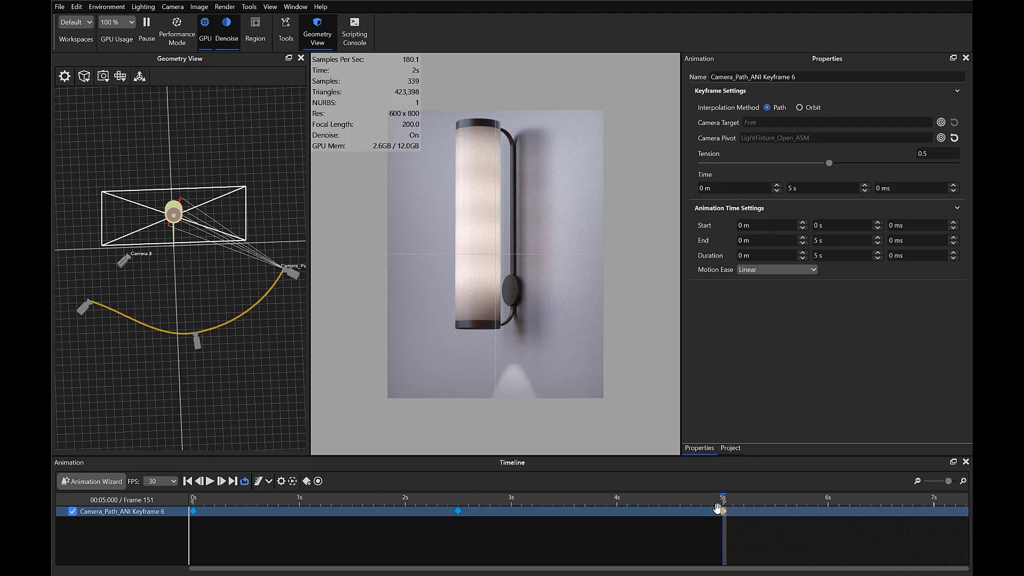
{"action": "left_click", "coordinate": [193, 510]}
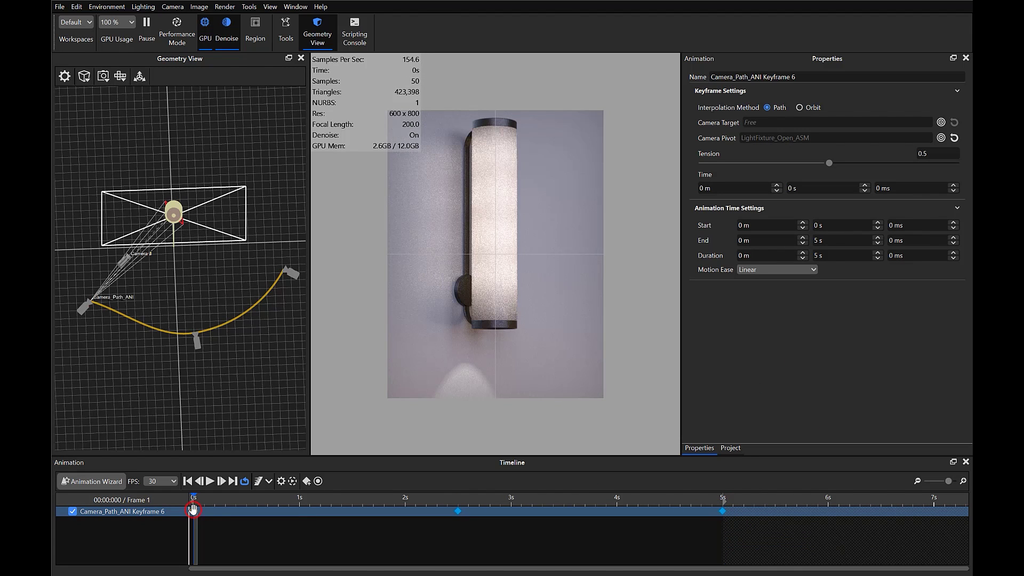
{"action": "left_click", "coordinate": [802, 108]}
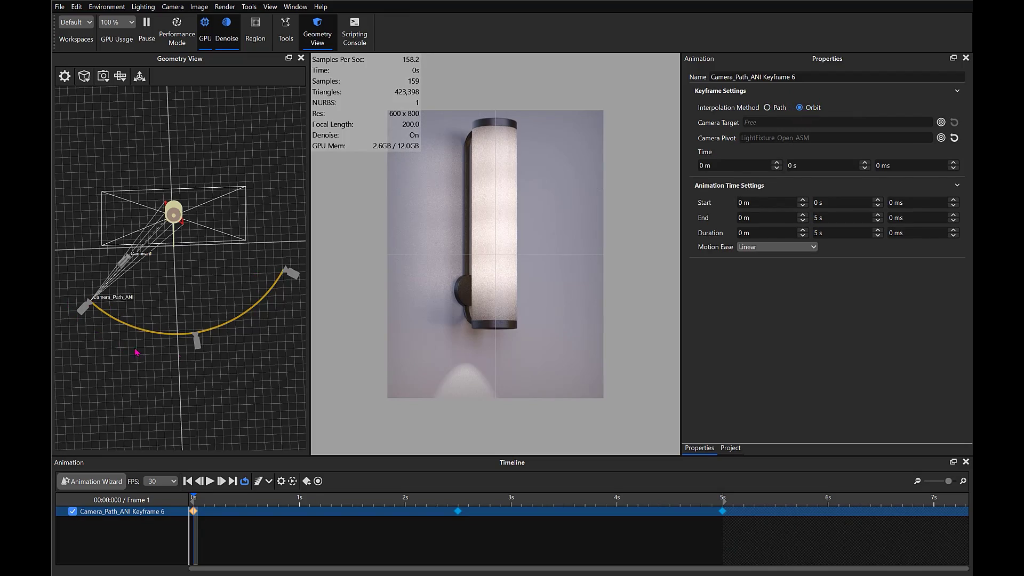
{"action": "left_click_drag", "start_coordinate": [205, 499], "coordinate": [722, 505]}
Switch the 5 s keyframe's Motion Ease to Custom and shape the curve into a slow-in, slow-out S.
{"action": "left_click", "coordinate": [722, 511]}
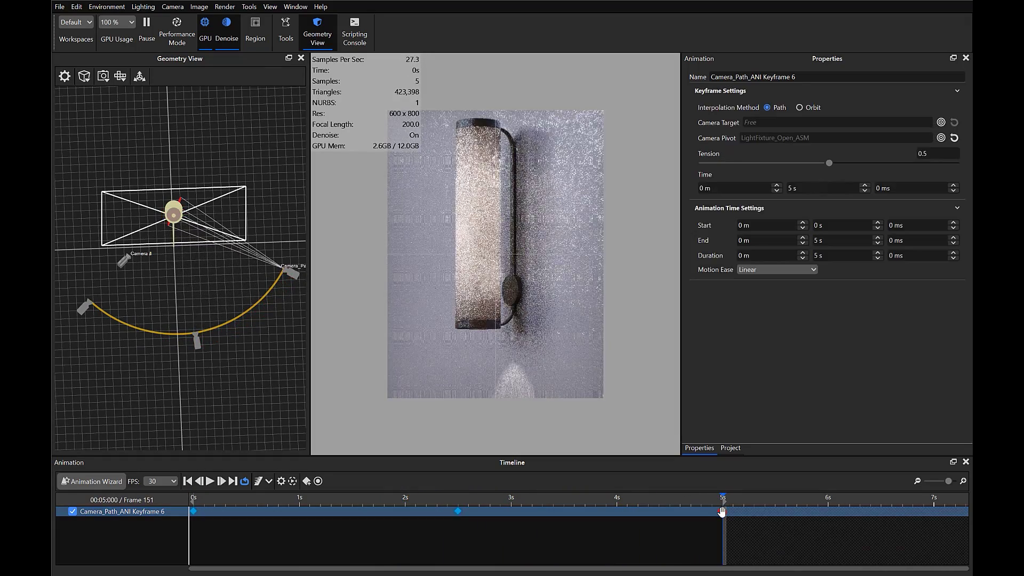
{"action": "left_click", "coordinate": [773, 270]}
{"action": "left_click", "coordinate": [765, 353]}
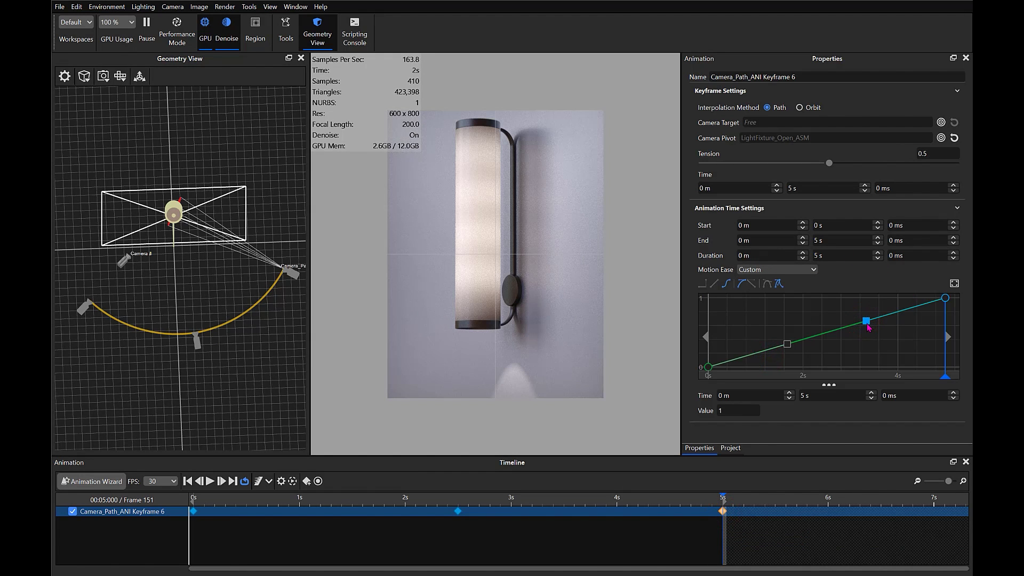
{"action": "left_click_drag", "start_coordinate": [867, 326], "coordinate": [868, 320]}
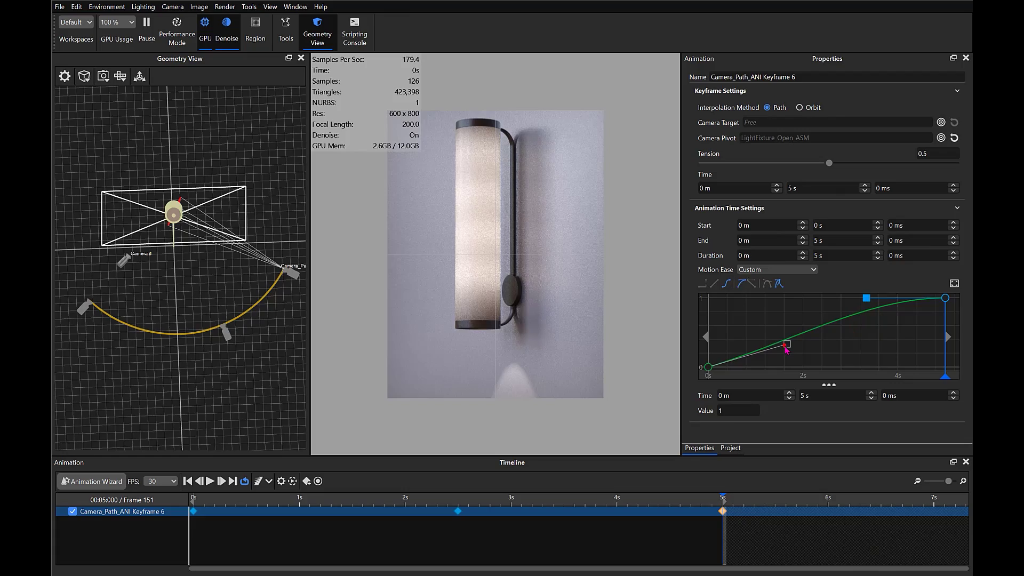
{"action": "left_click_drag", "start_coordinate": [785, 346], "coordinate": [787, 356]}
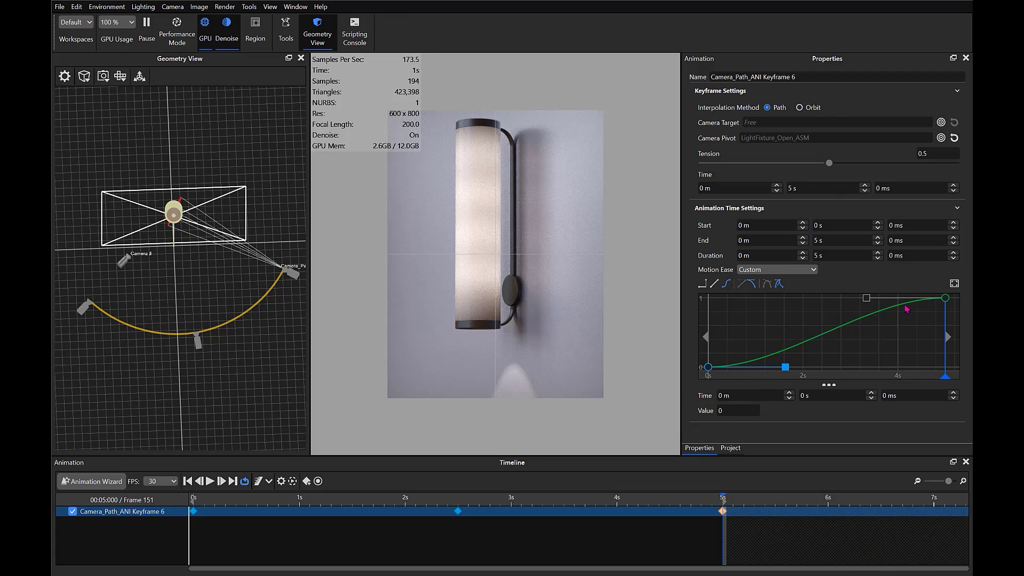
Scrub the timeline and orbit the overview to preview the eased camera orbit.
{"action": "left_click_drag", "start_coordinate": [708, 497], "coordinate": [192, 500]}
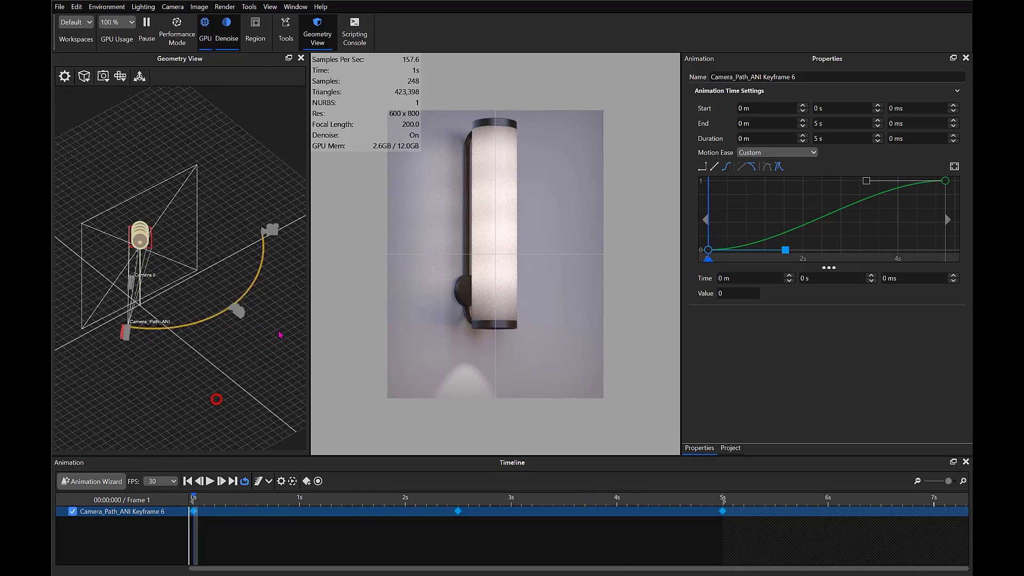
{"action": "left_click_drag", "start_coordinate": [279, 335], "coordinate": [270, 339]}
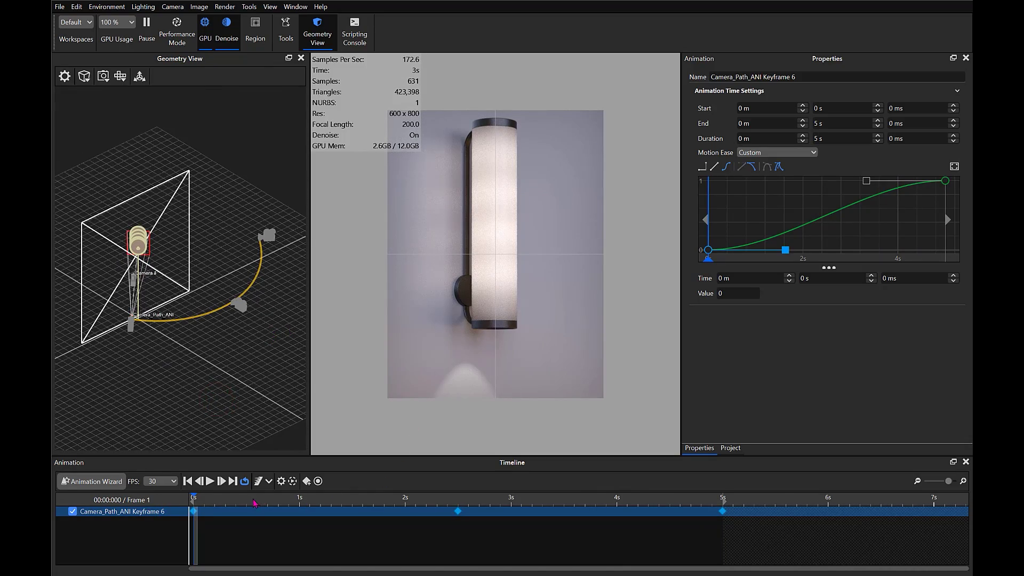
{"action": "left_click_drag", "start_coordinate": [255, 503], "coordinate": [147, 509]}
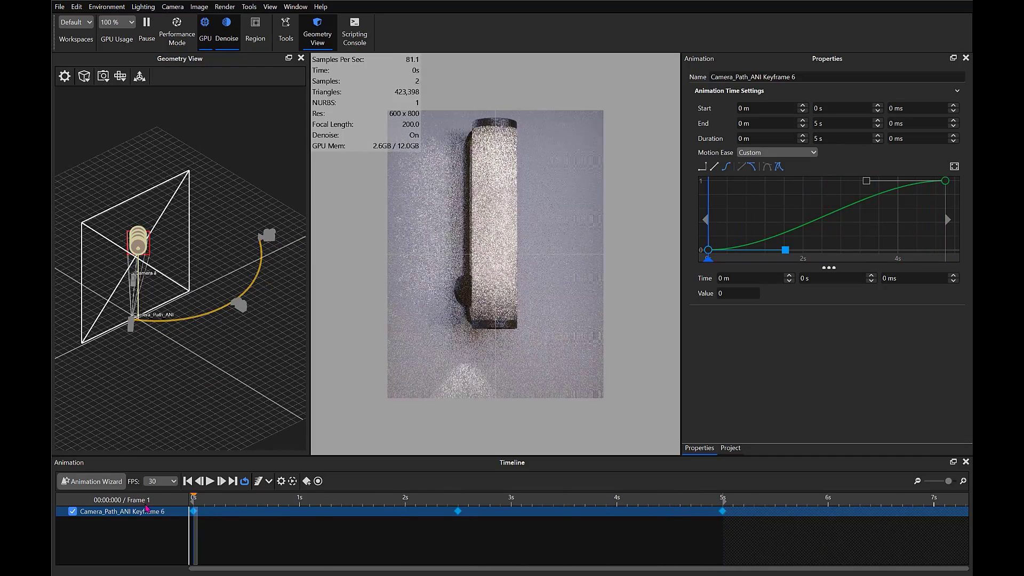